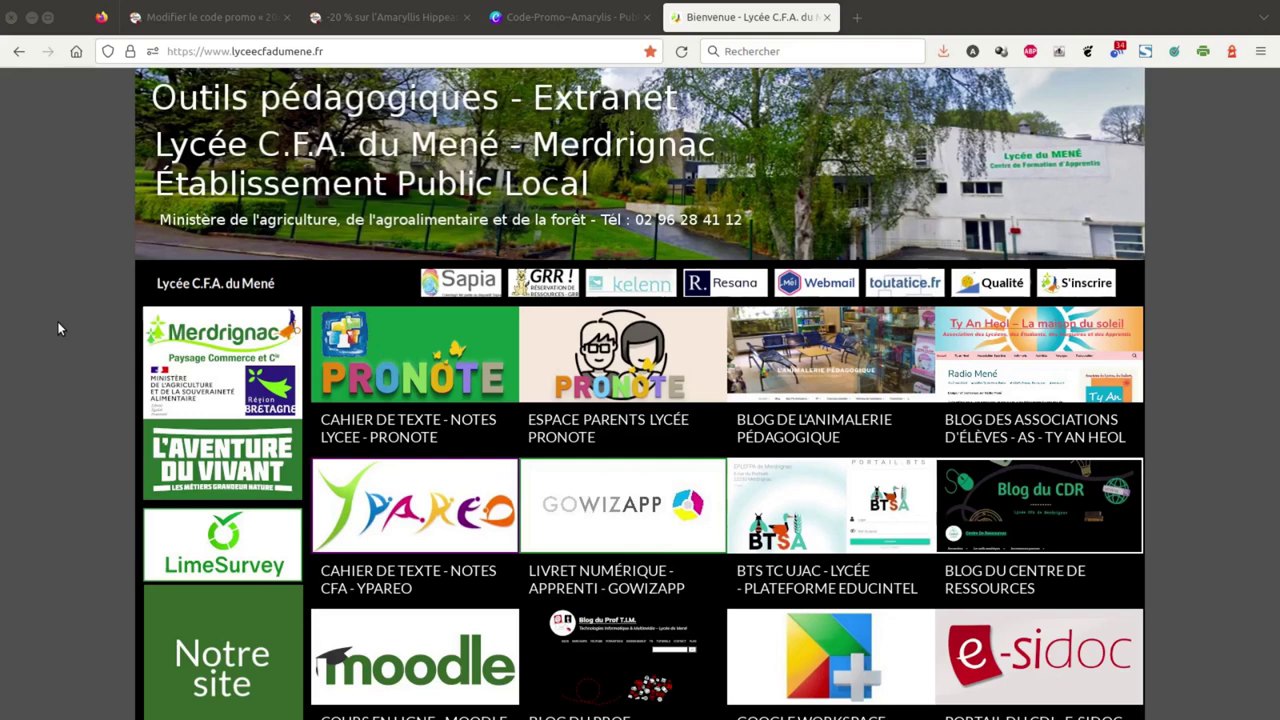
# - Open the 'BTS TC UJAC - Lycée - Plateforme Educintel' portal from the school's extranet page
pyautogui.click(846, 523)
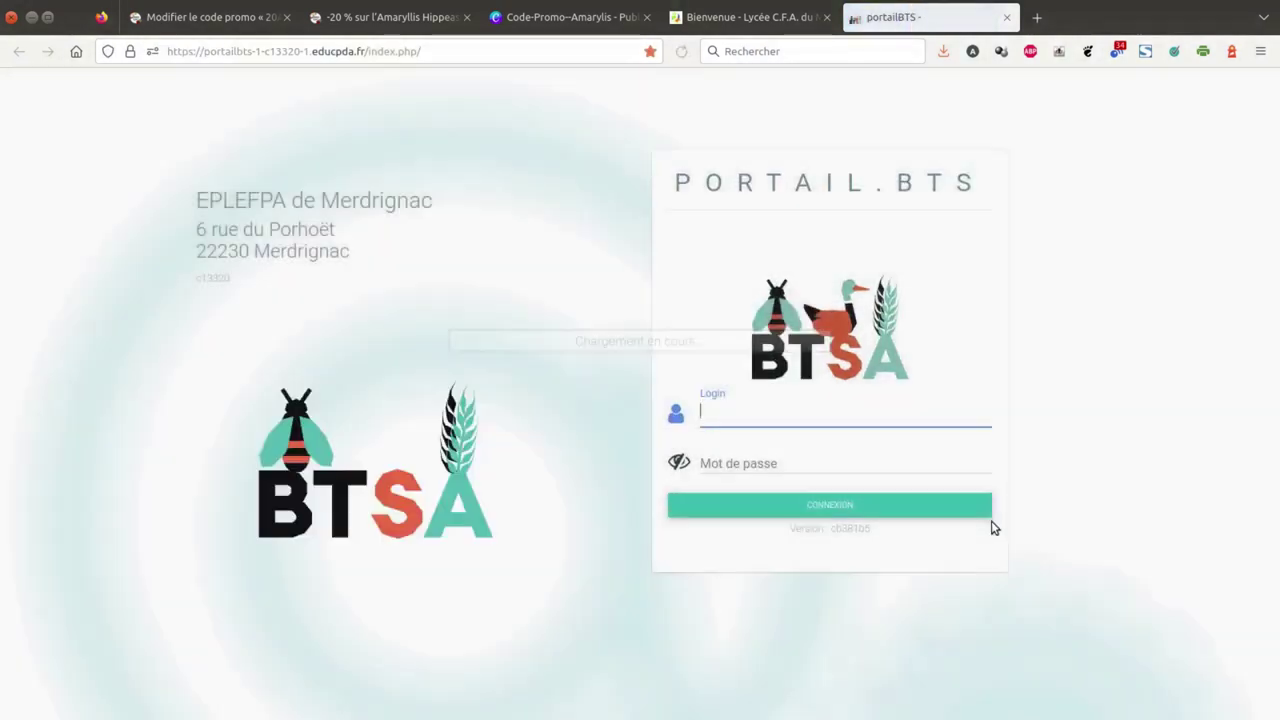
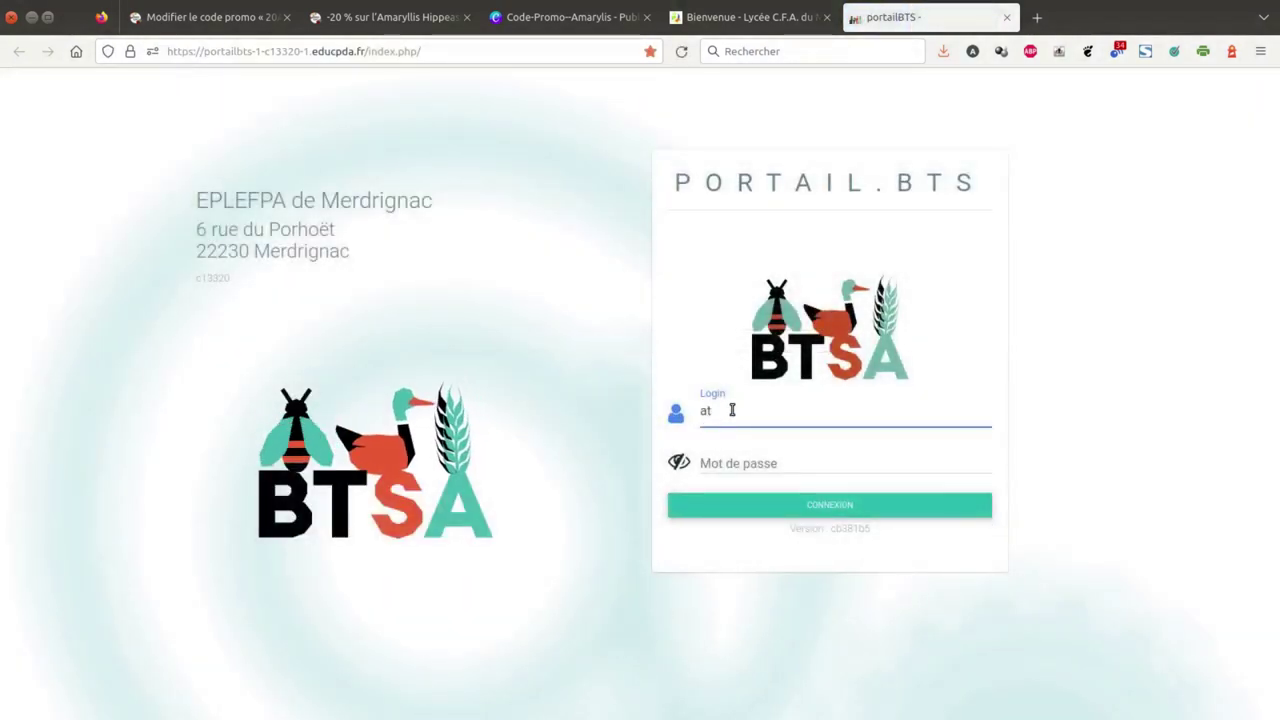
# - Sign in to portailBTS with the account's login and password
pyautogui.press('Tab')
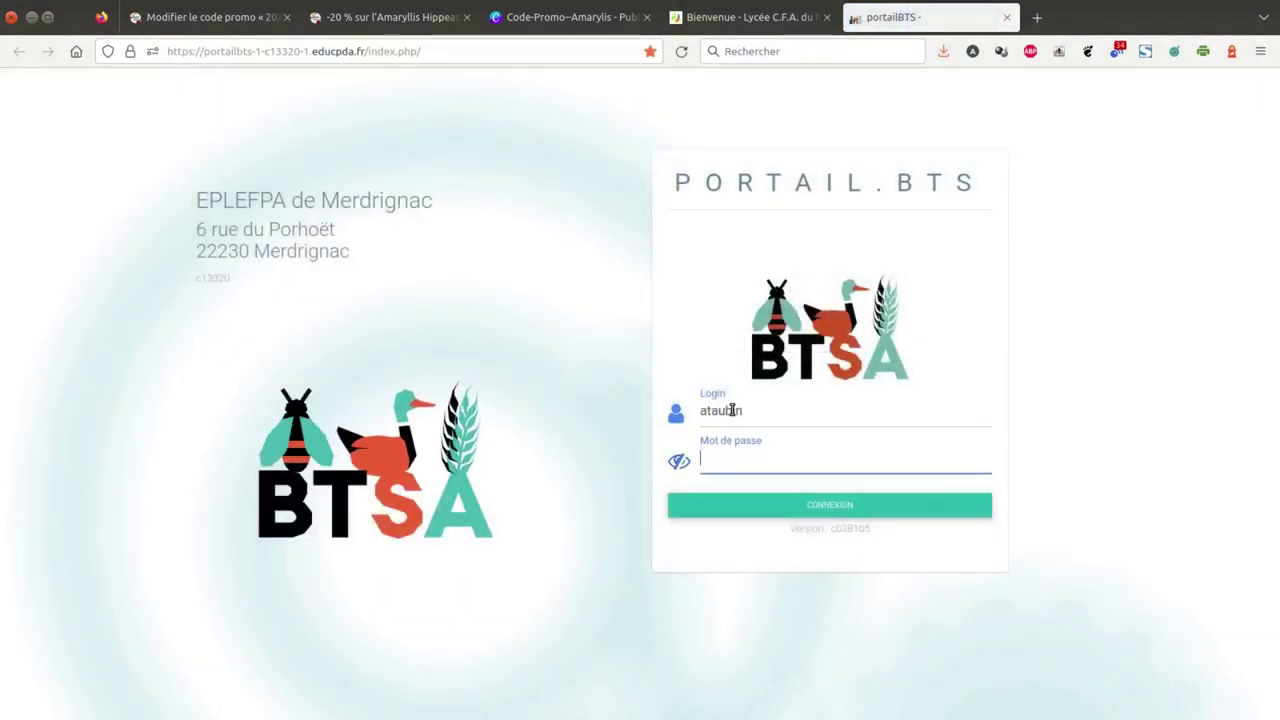
pyautogui.write('•••')
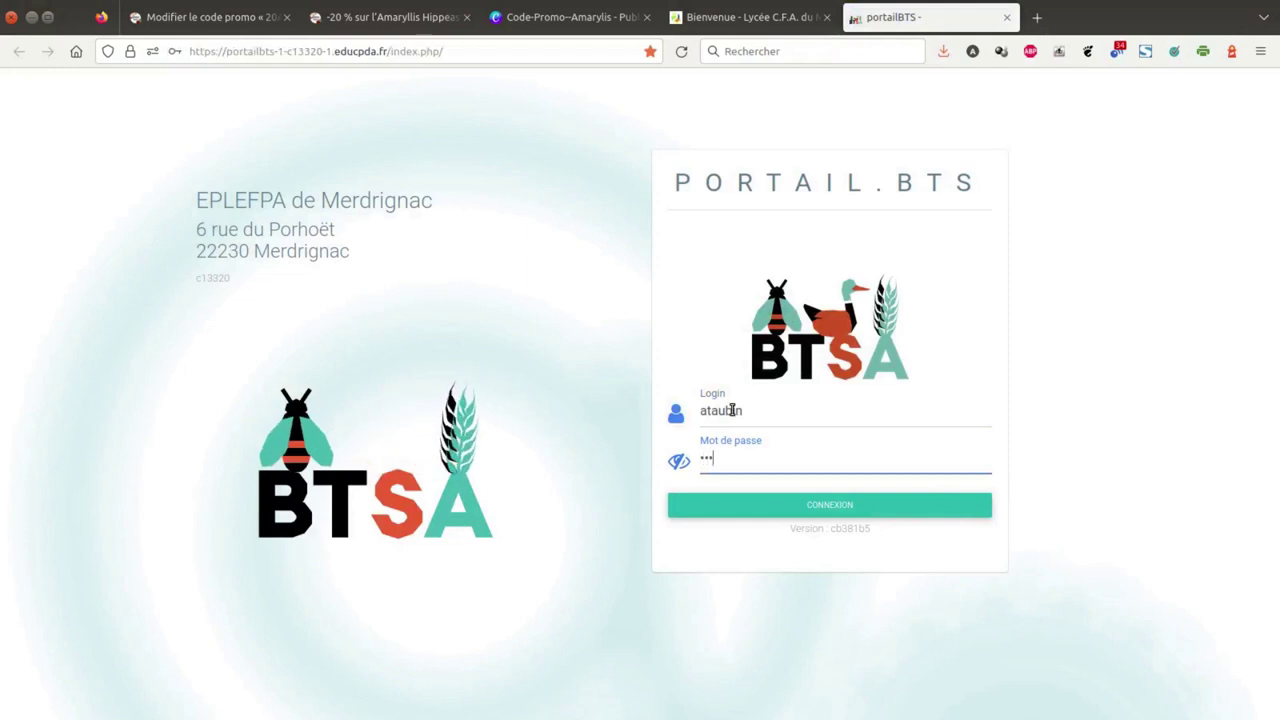
pyautogui.write('••••••••')
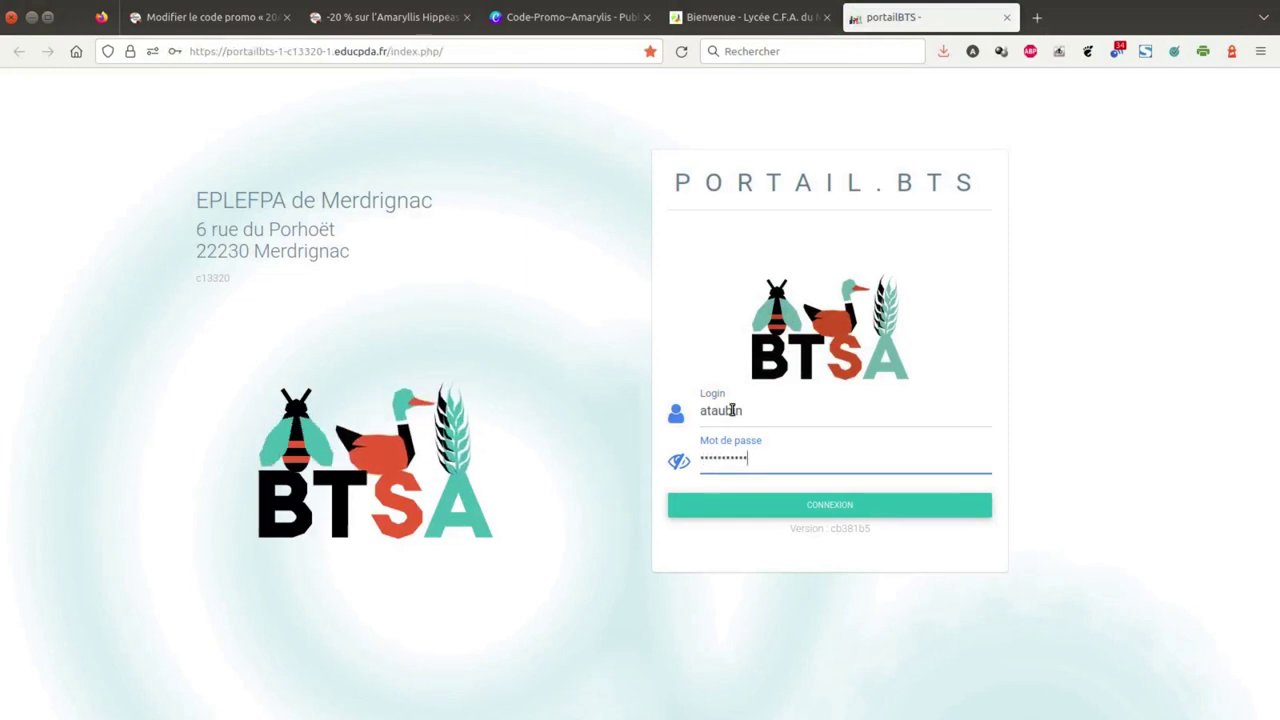
pyautogui.press('Return')
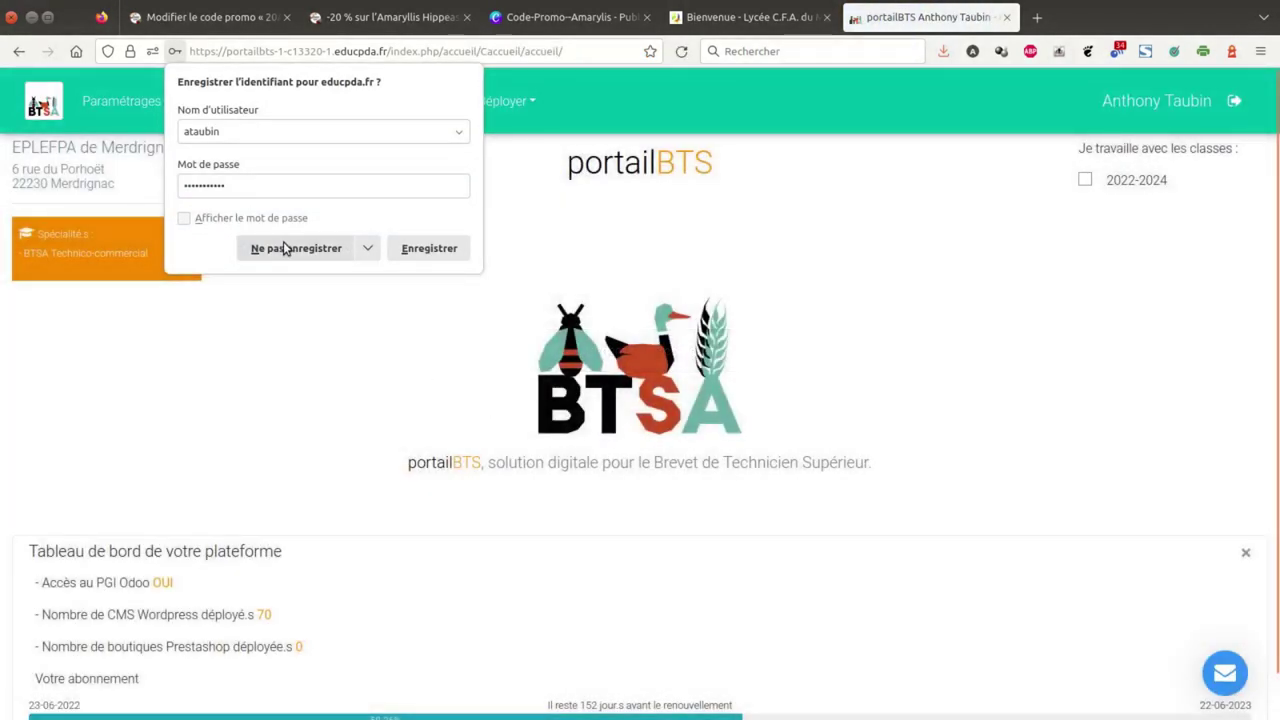
# - Decline saving the password, then launch Mautic from the Applications menu
pyautogui.click(285, 251)
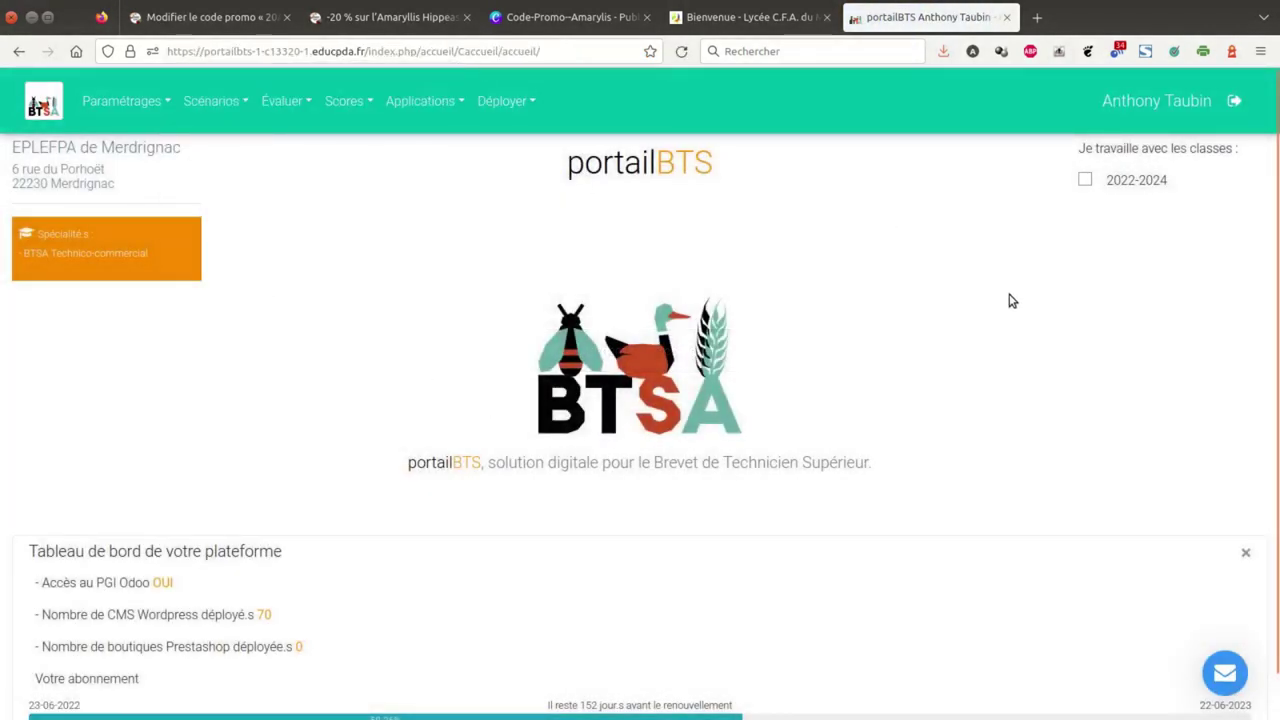
pyautogui.click(455, 108)
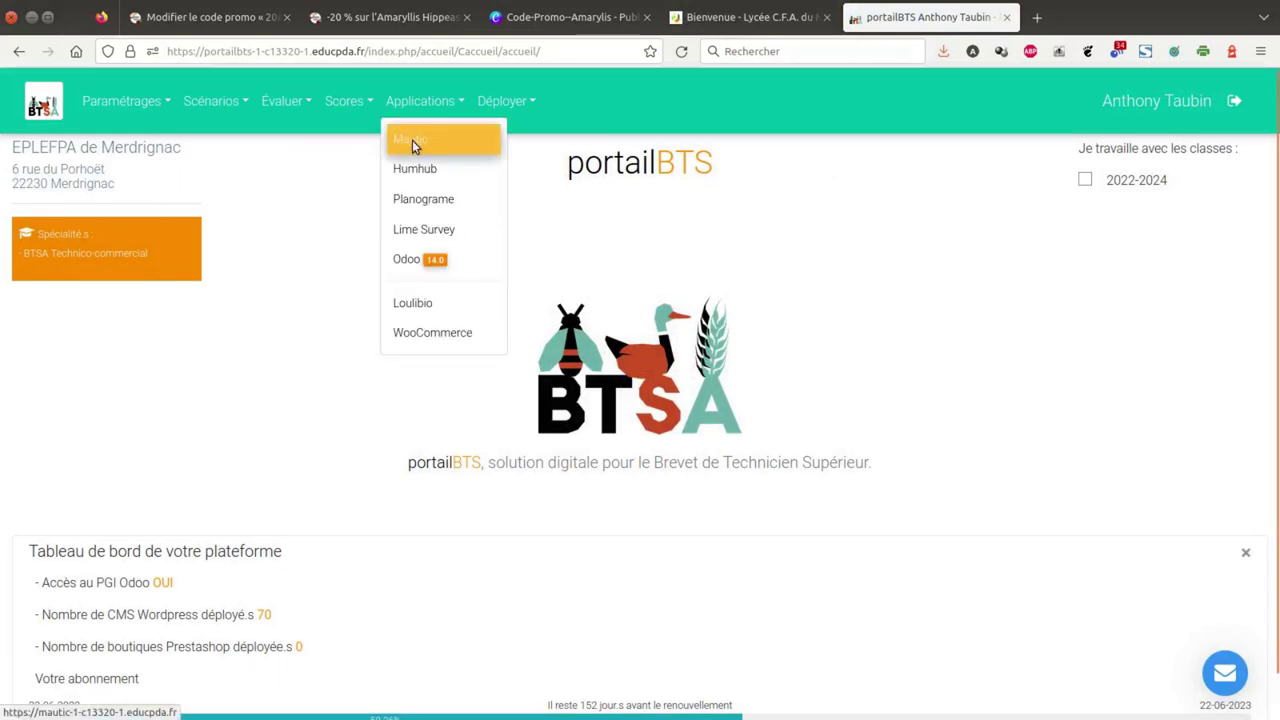
pyautogui.click(412, 143)
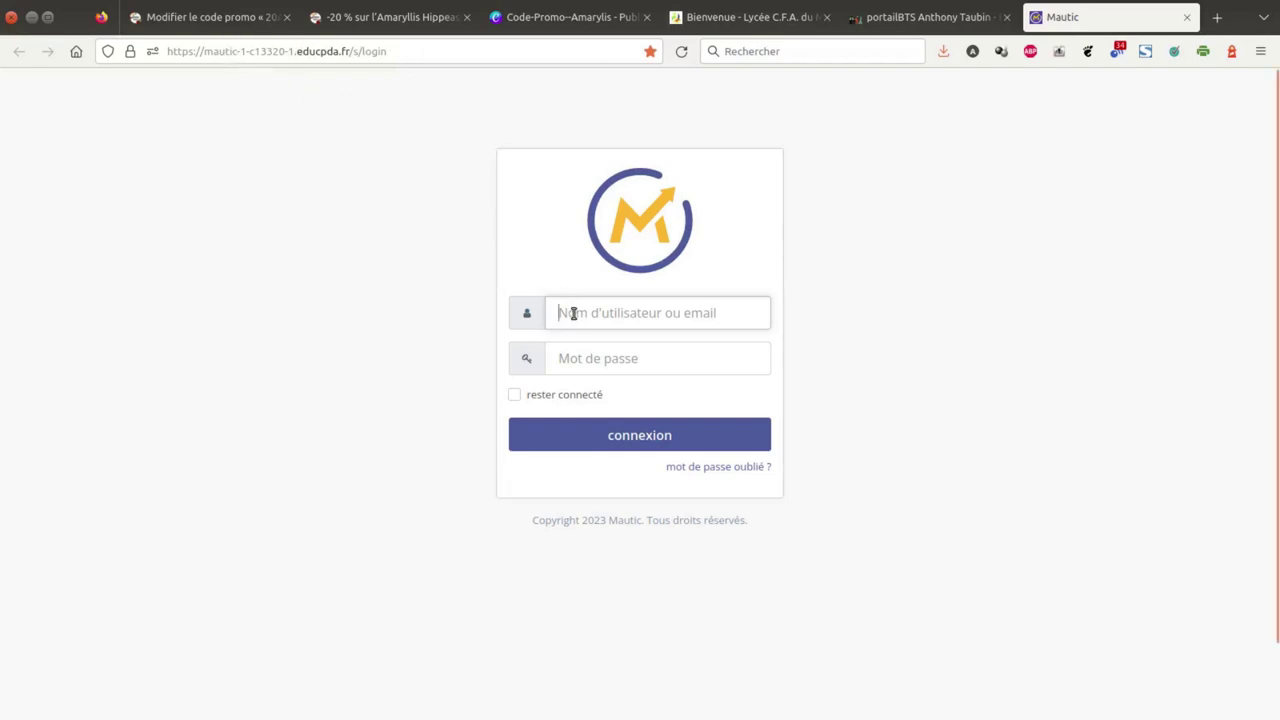
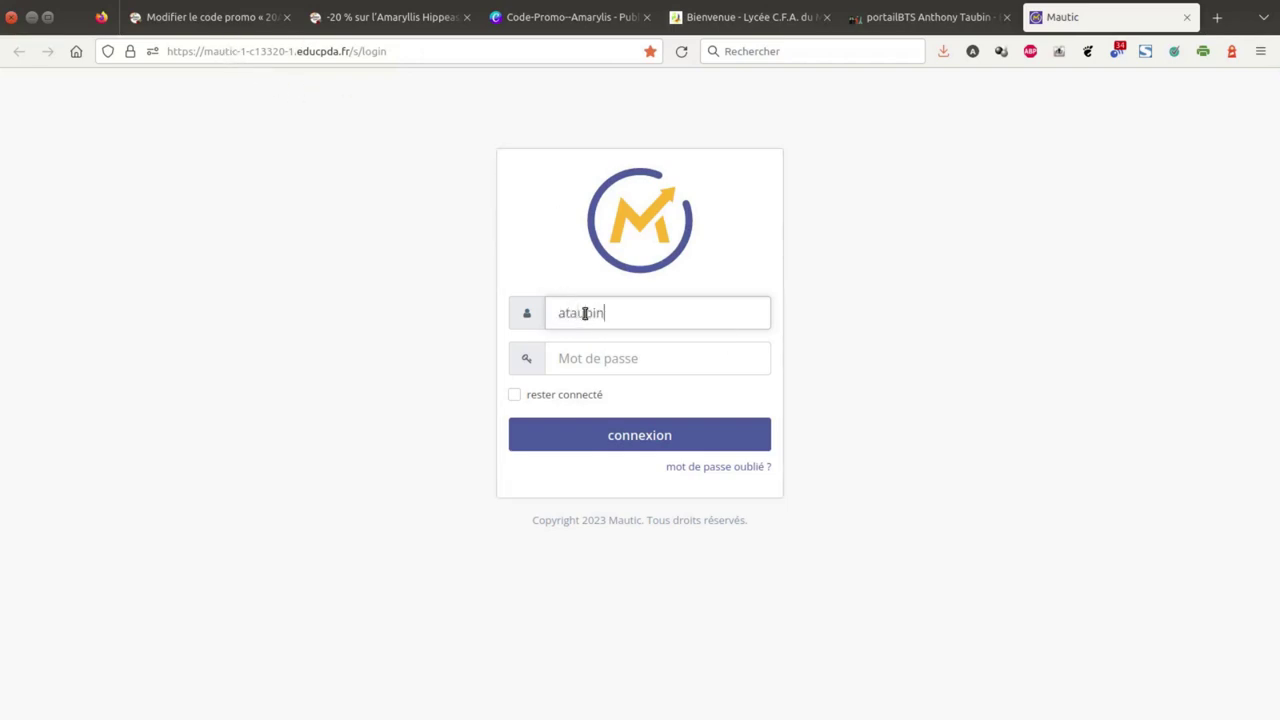
# - Log in to Mautic with the account's username and password, declining to save it
pyautogui.press('Tab')
pyautogui.write('****')
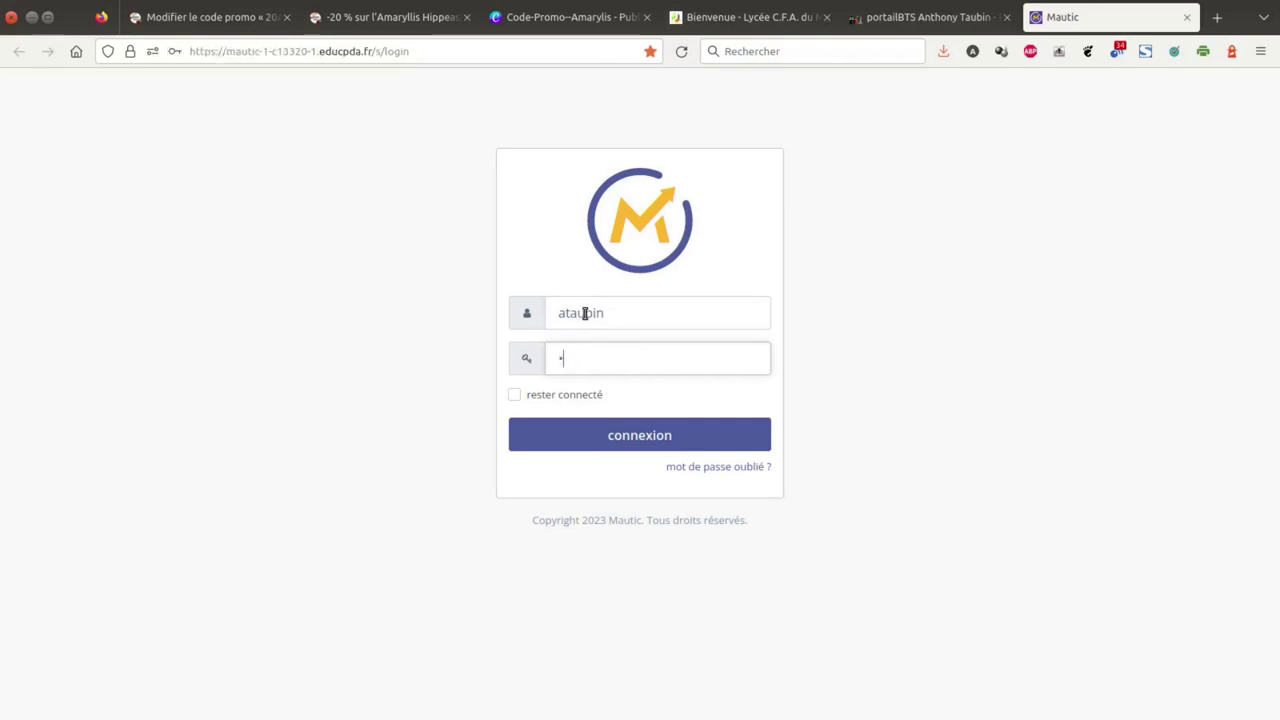
pyautogui.write('*******')
pyautogui.press('Return')
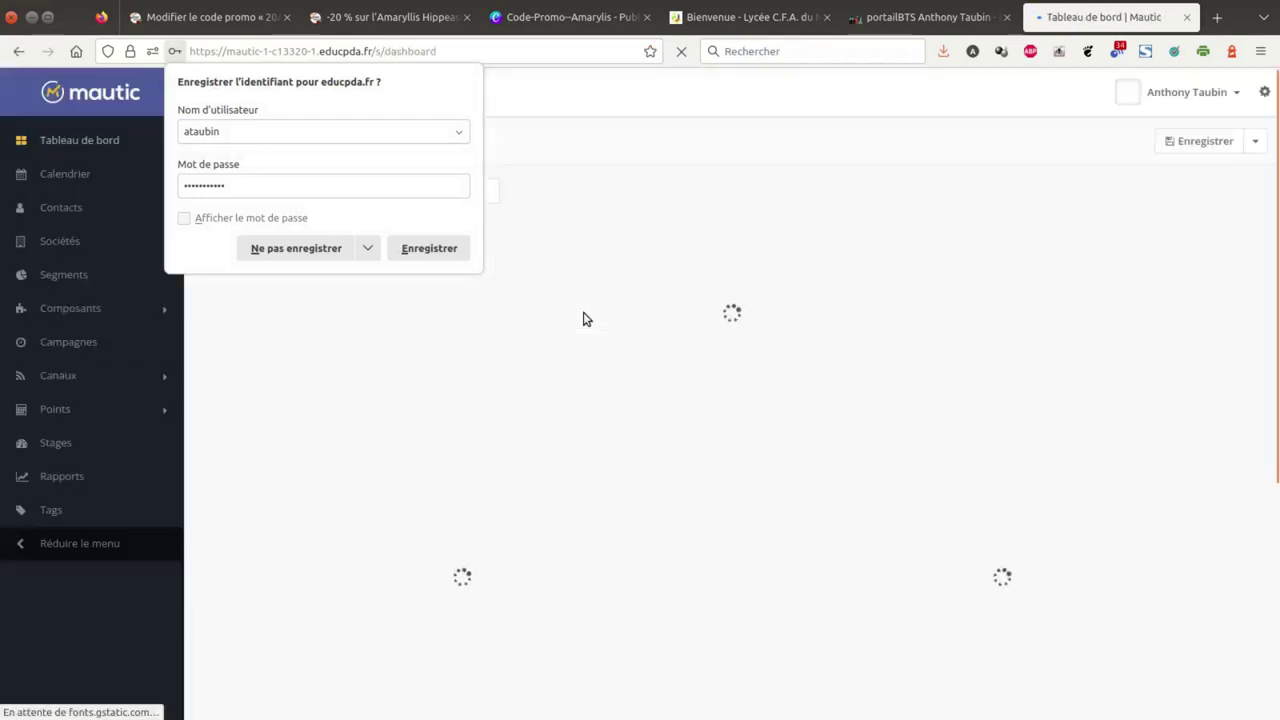
pyautogui.click(318, 250)
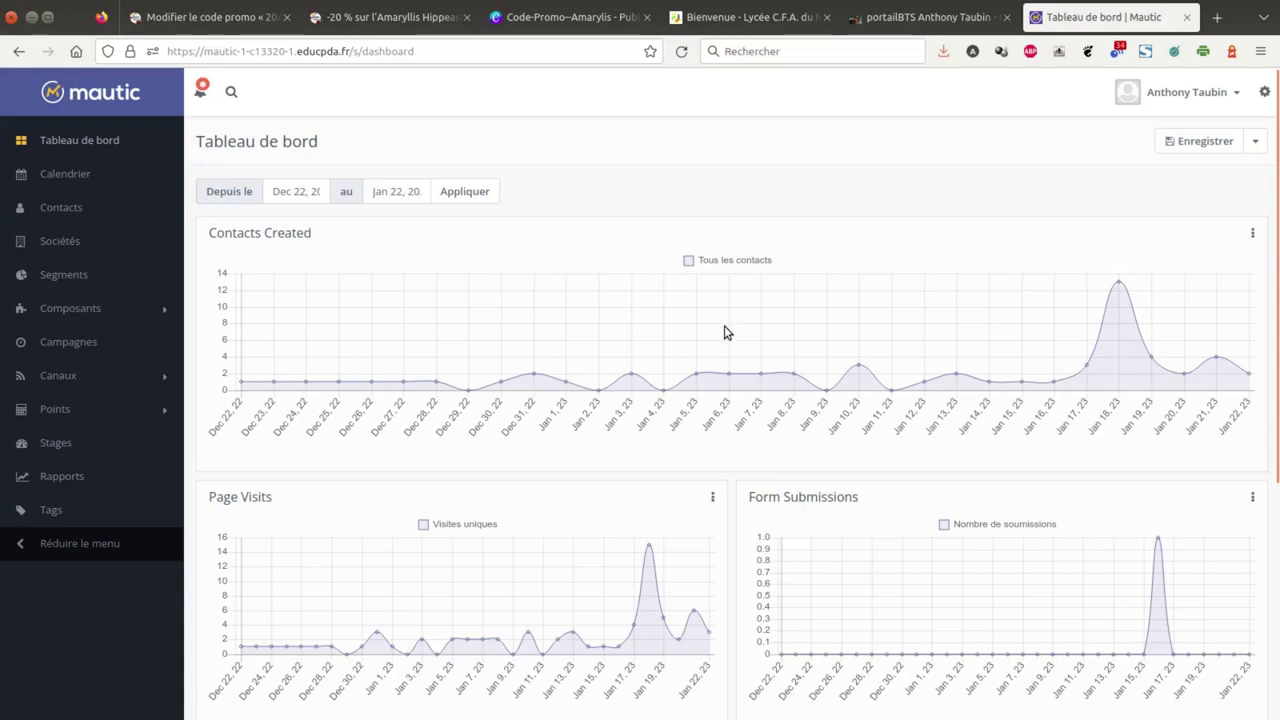
# - Glance at Mautic's settings panel, then go back to the WordPress coupon 20AMA-HIPP page
pyautogui.click(1264, 92)
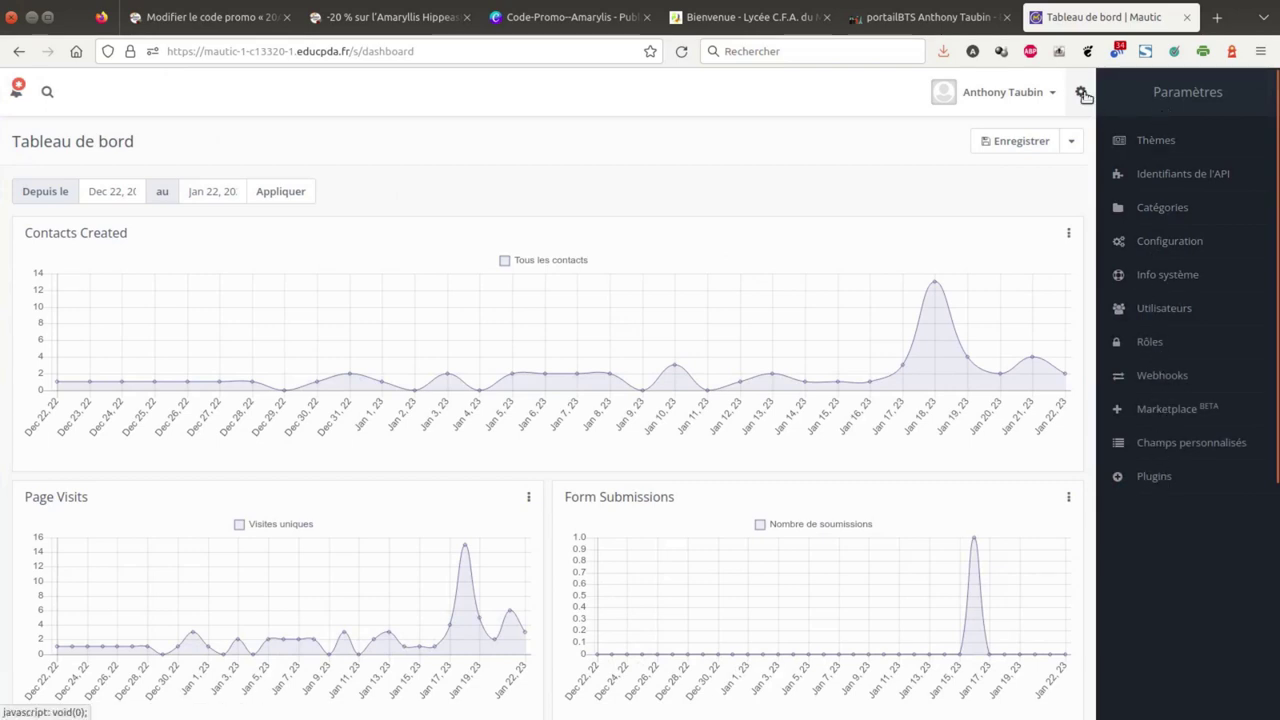
pyautogui.click(1084, 94)
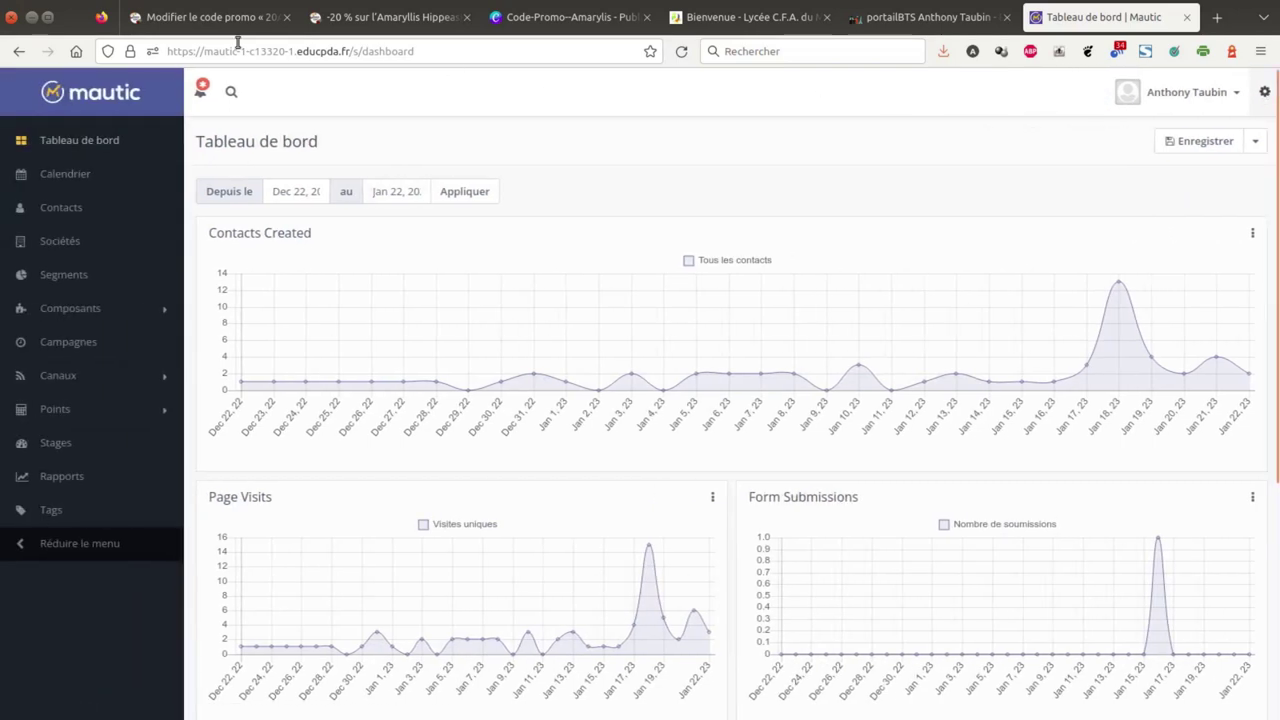
pyautogui.click(209, 20)
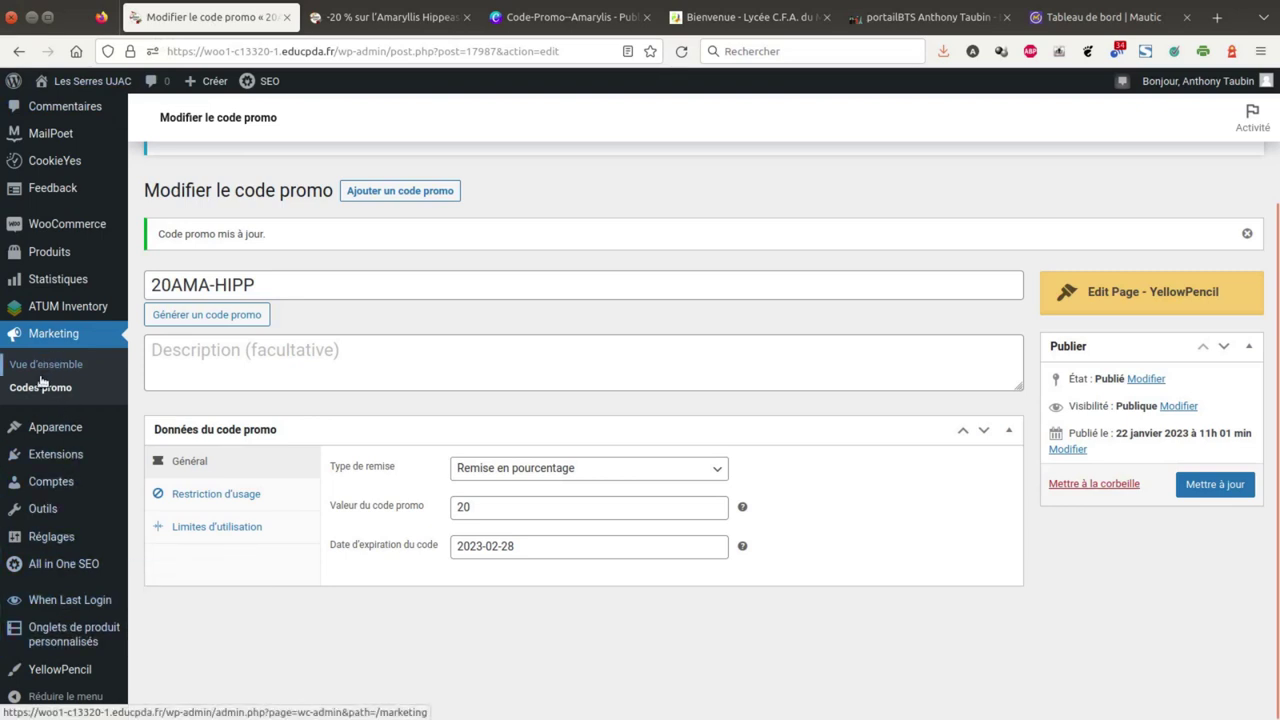
# - Go to WooCommerce > Mautic to view the Integration with Mautic for WooCommerce Get Started page
pyautogui.moveTo(55, 540)
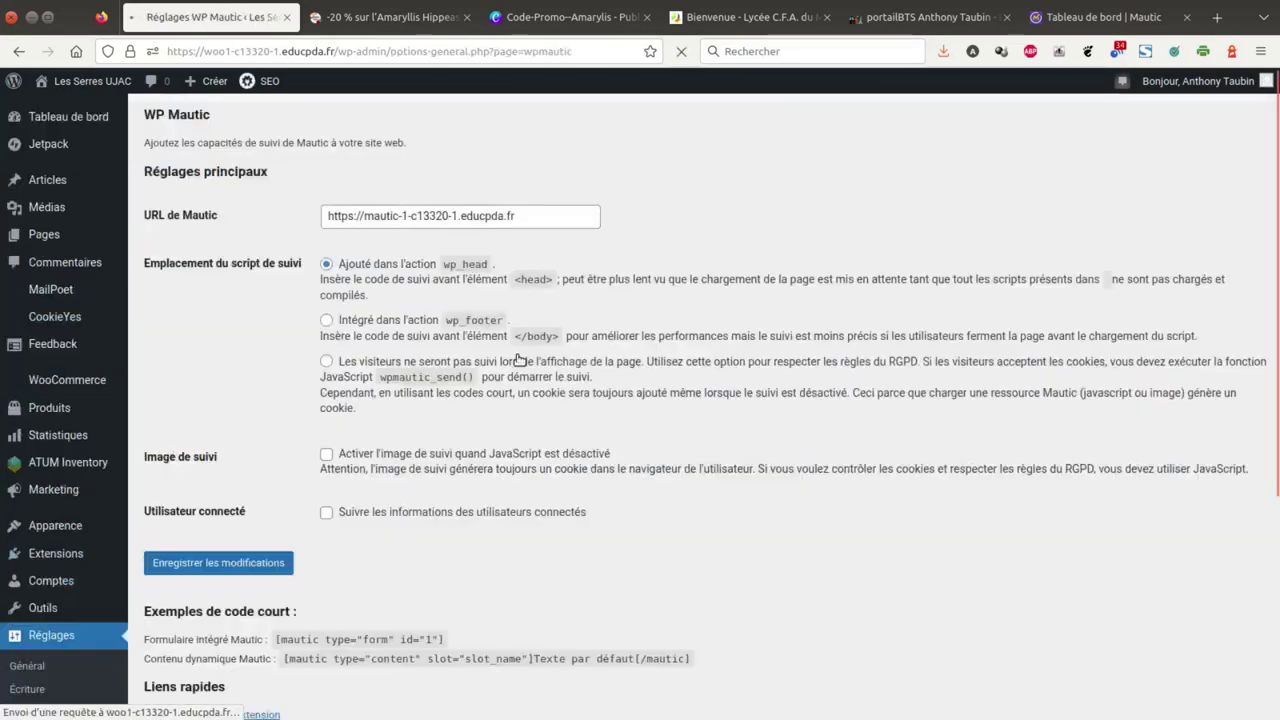
pyautogui.scroll(-4, 177, 470)
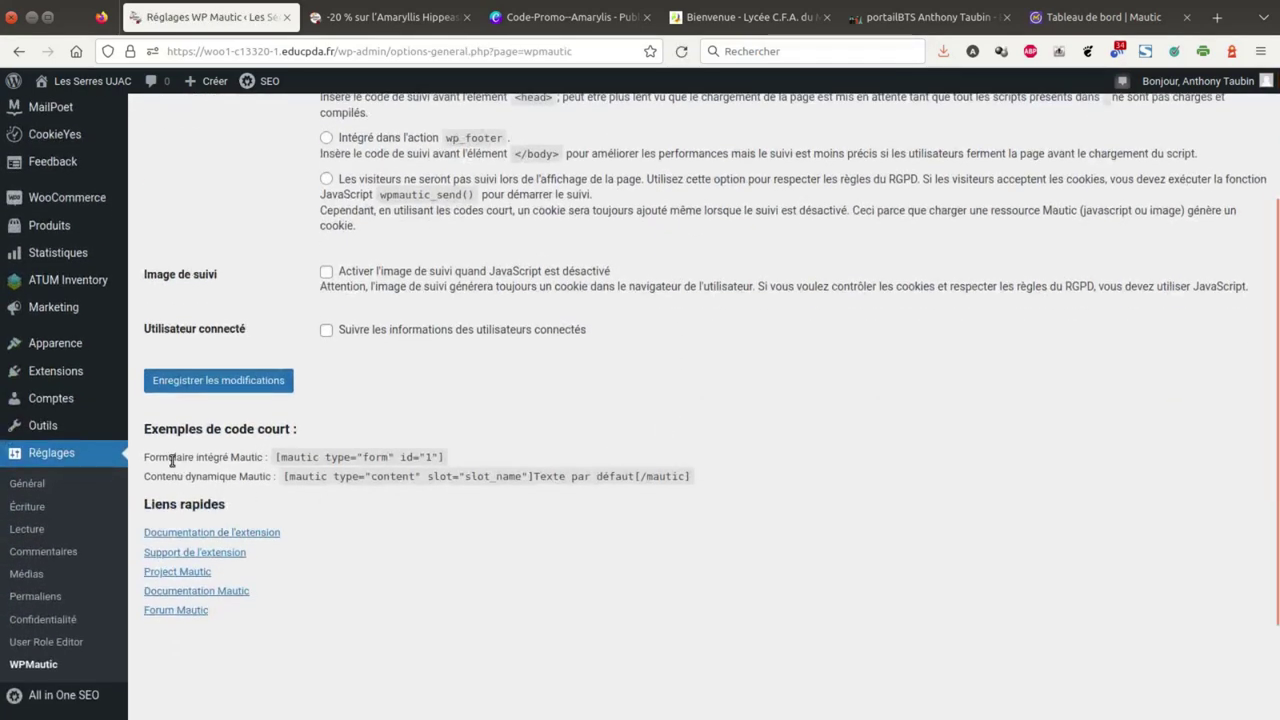
pyautogui.moveTo(172, 460); pyautogui.dragTo(239, 476)
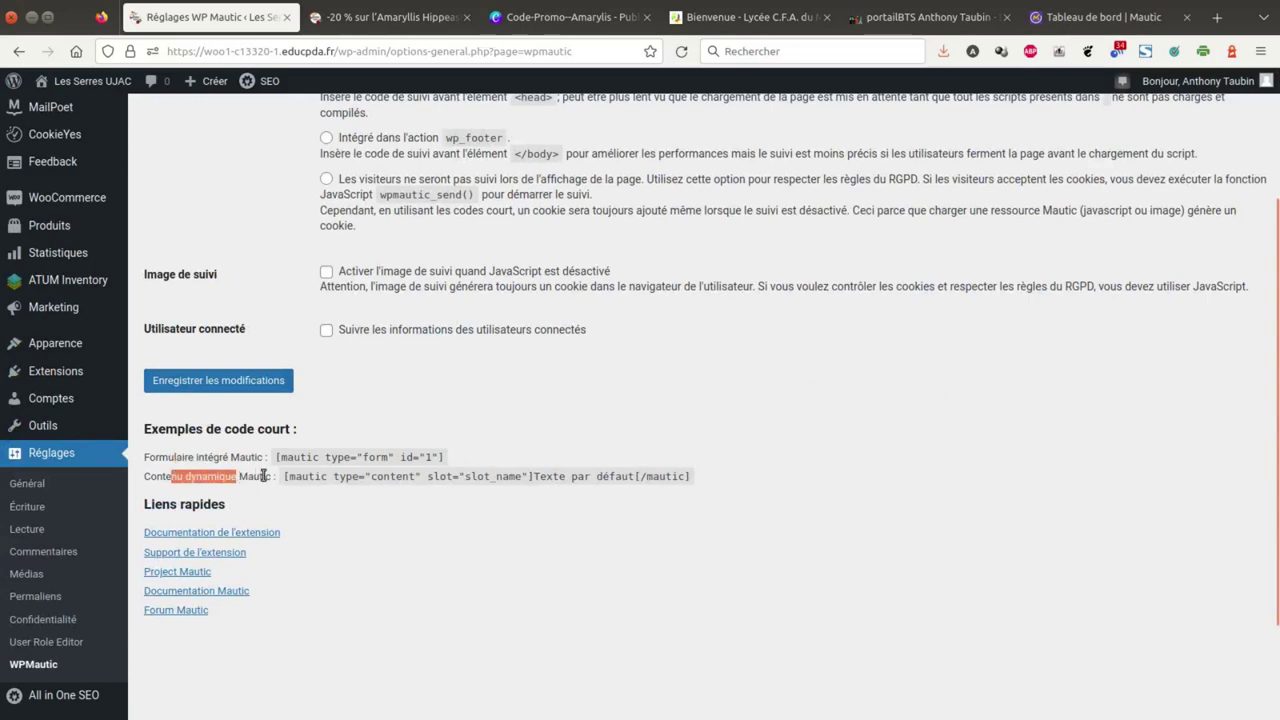
pyautogui.scroll(3, 866, 391)
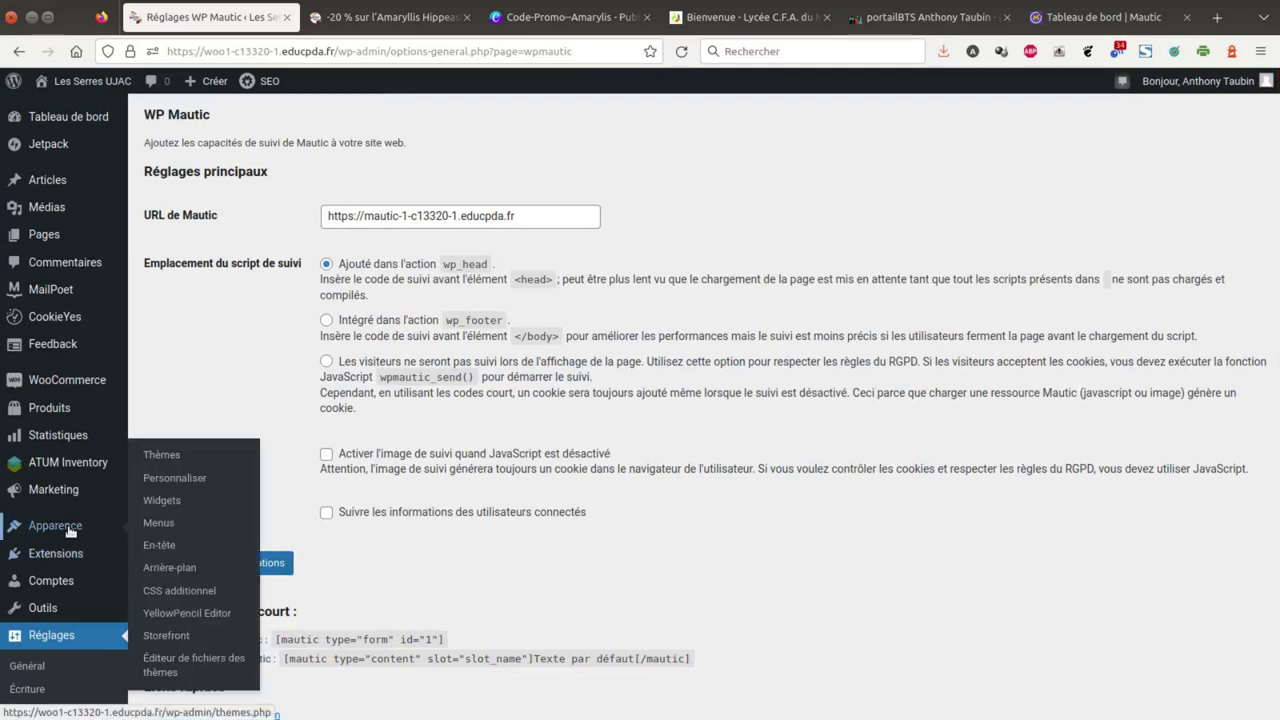
pyautogui.moveTo(90, 382)
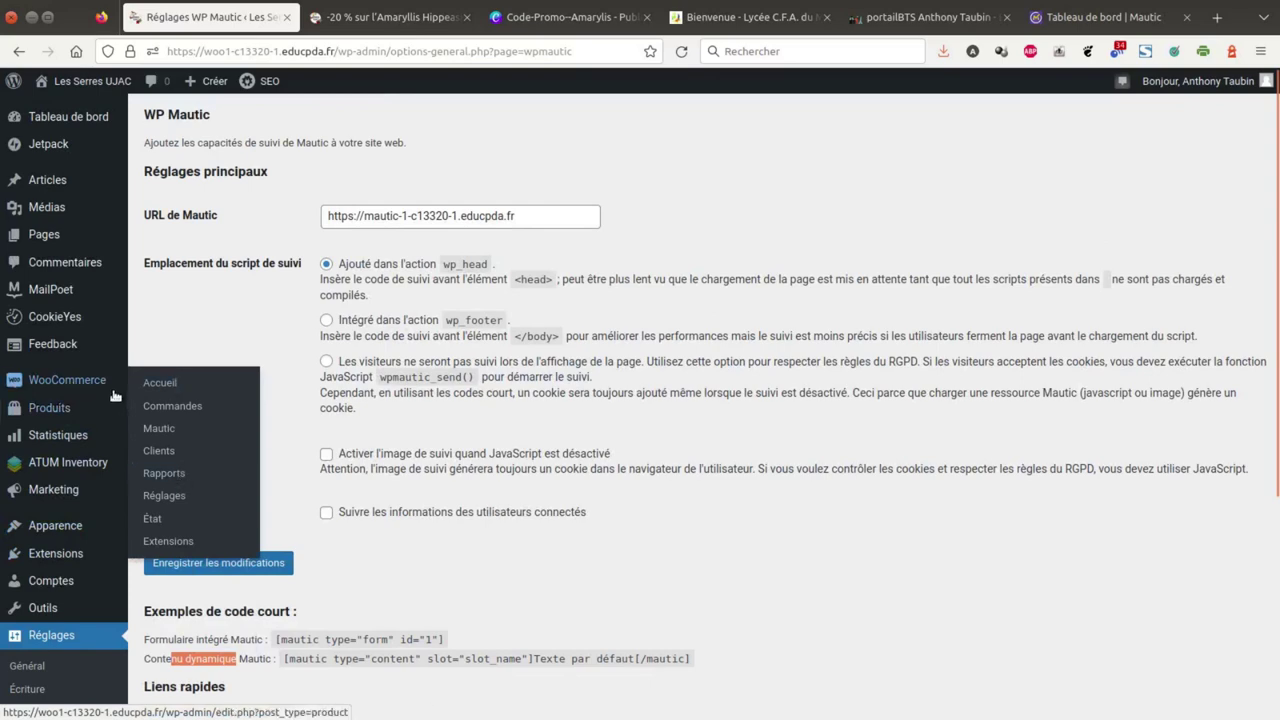
pyautogui.click(157, 430)
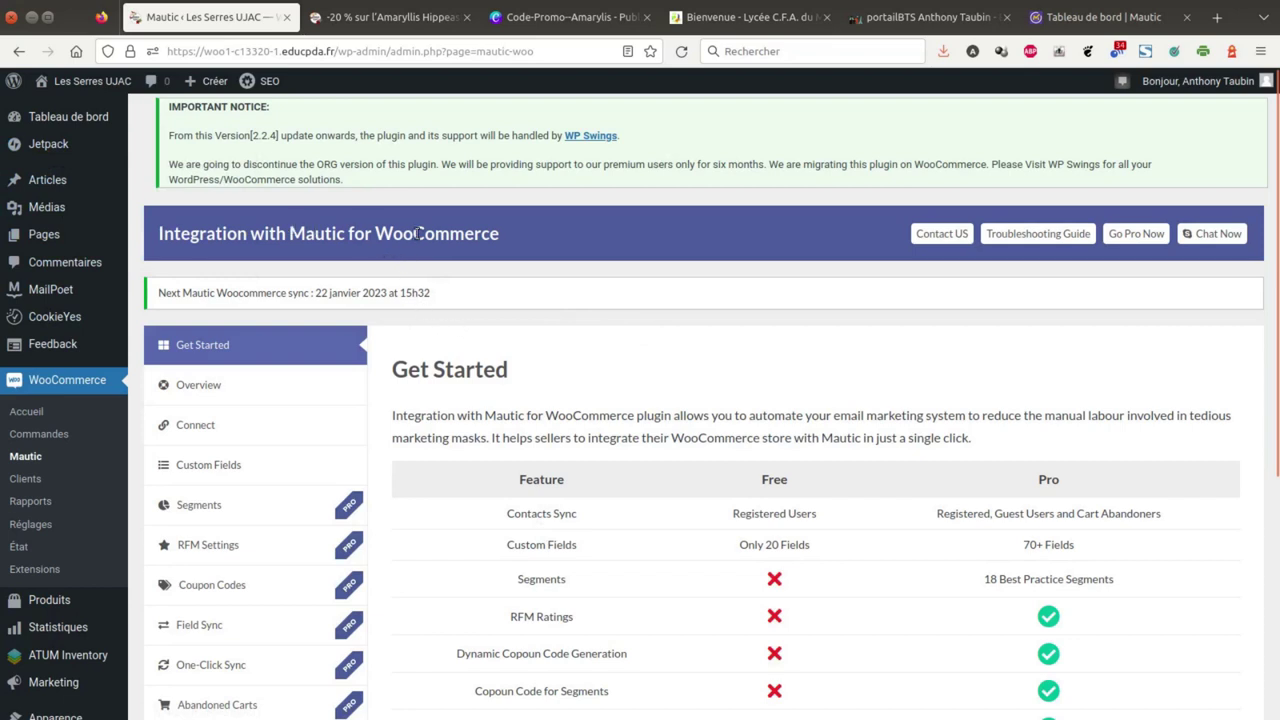
pyautogui.moveTo(372, 233); pyautogui.dragTo(468, 232)
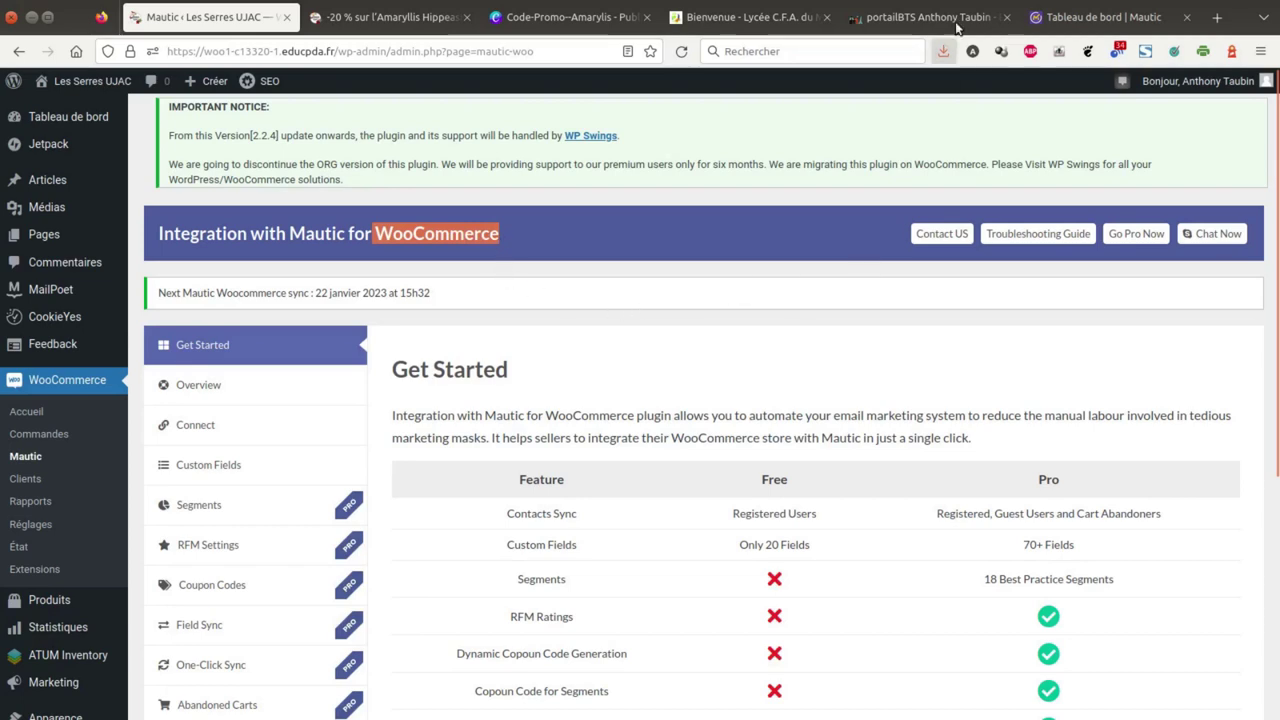
# - In Mautic, look over Contacts and the dashboard, then list the four contact segments
pyautogui.click(1083, 21)
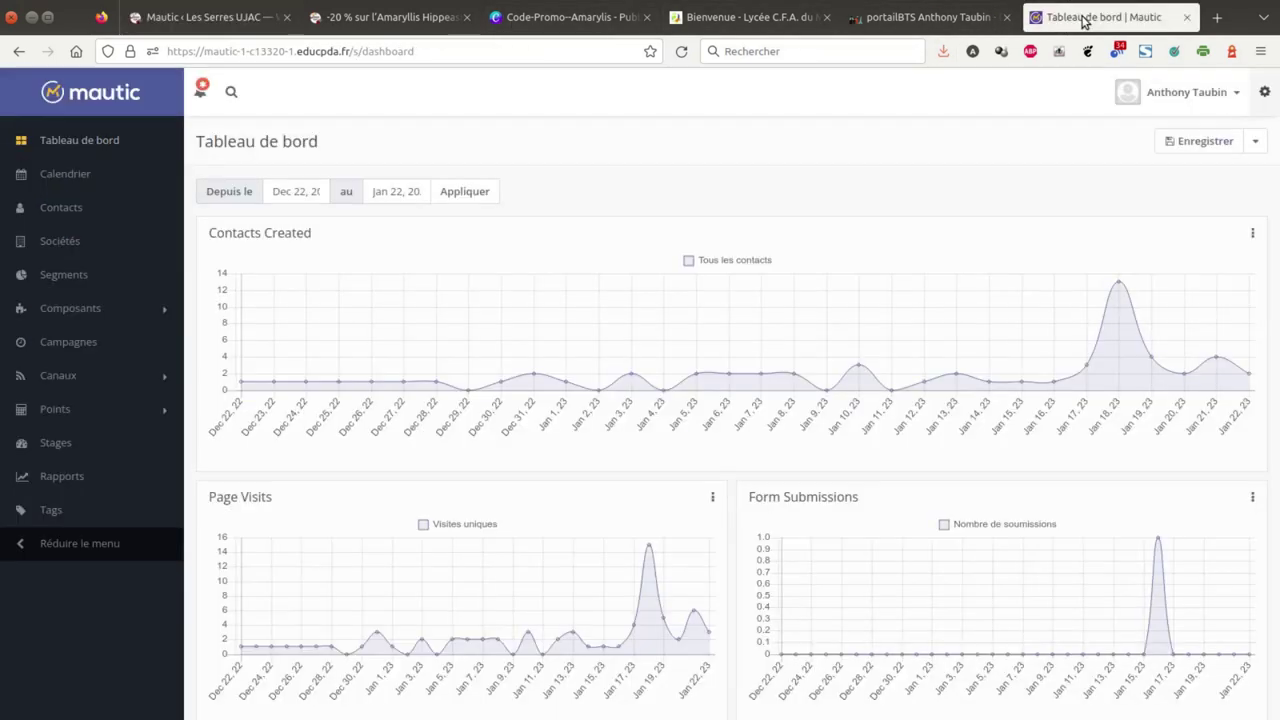
pyautogui.click(73, 209)
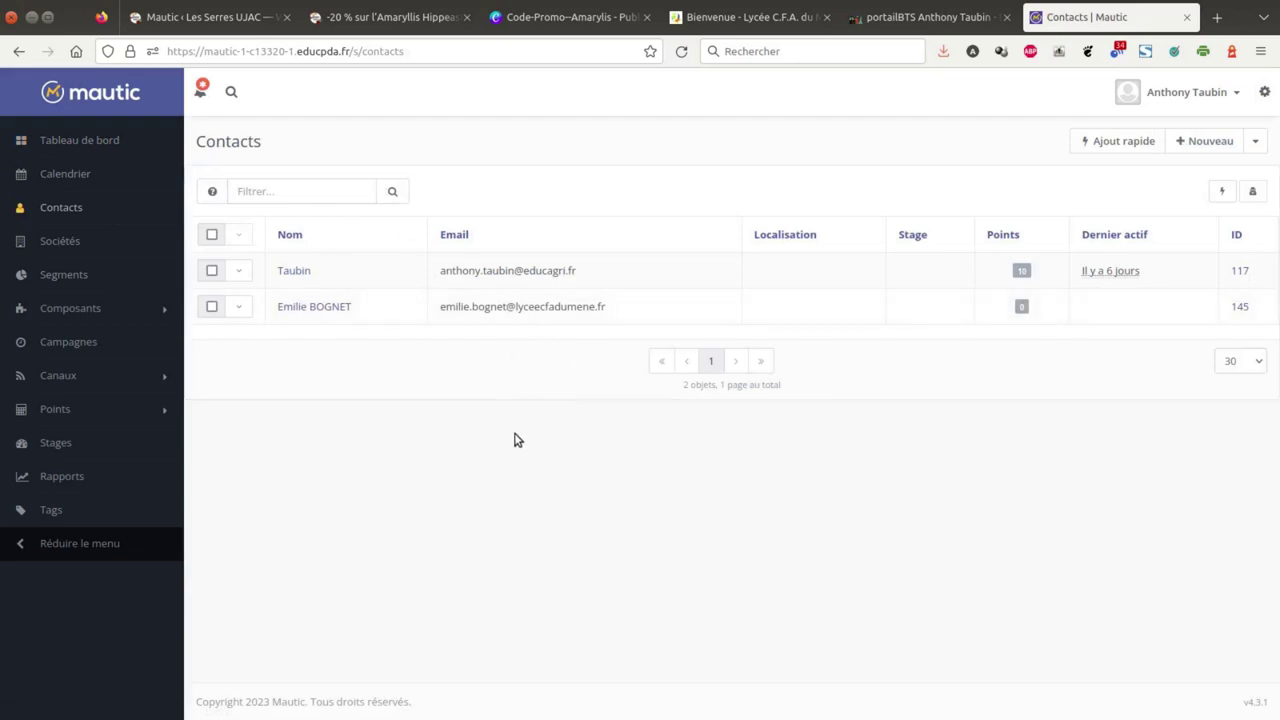
pyautogui.click(79, 143)
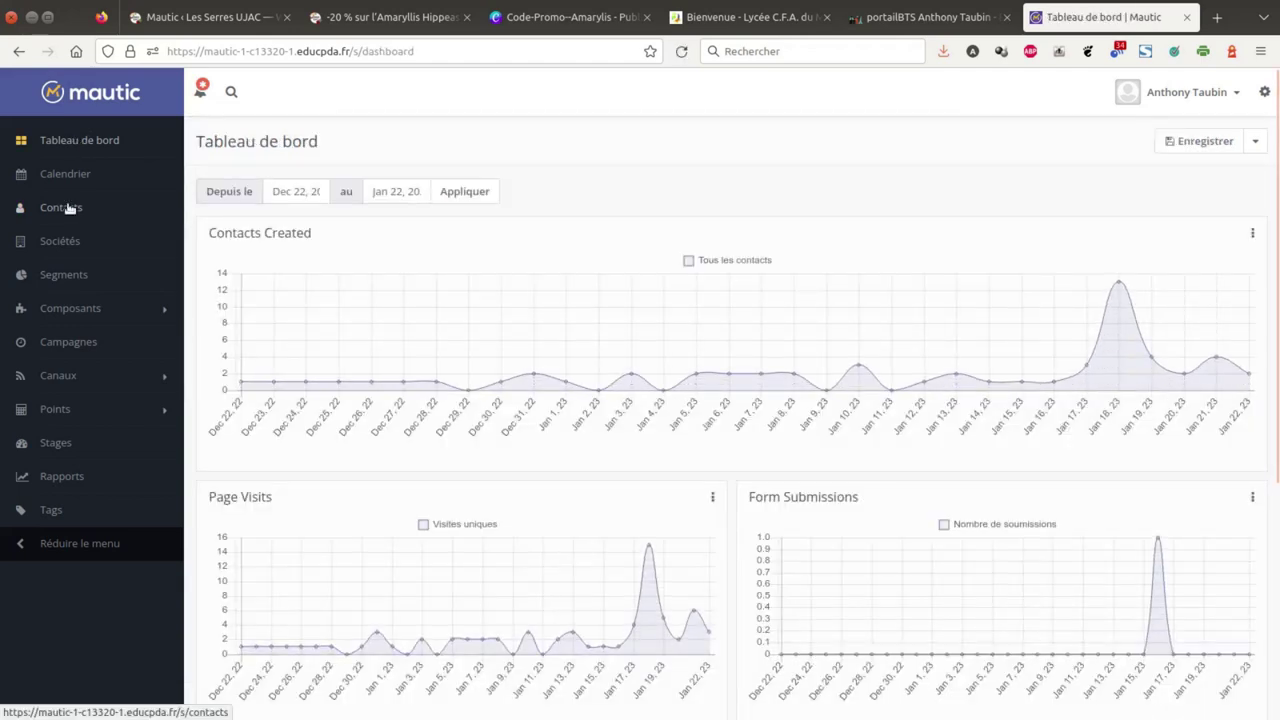
pyautogui.click(73, 276)
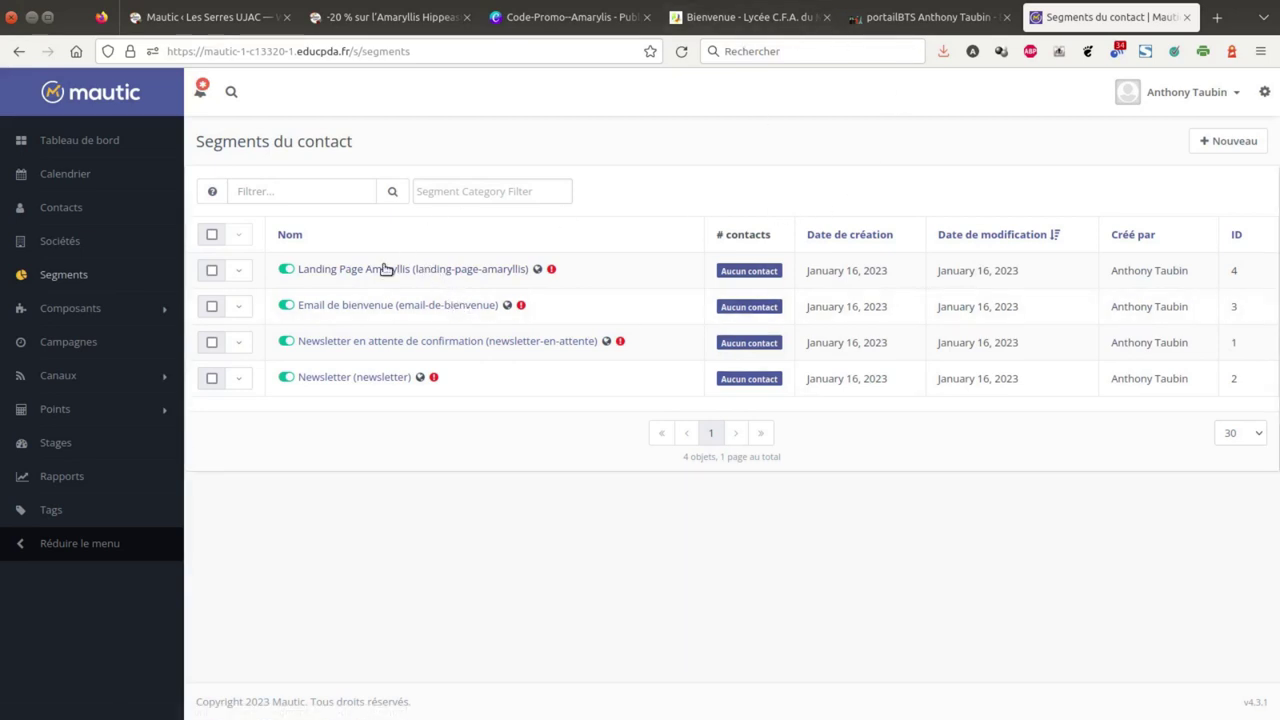
# - Browse the Composants lists: Ressources, Pages d'atterrissage and Contenu dynamique
pyautogui.click(87, 312)
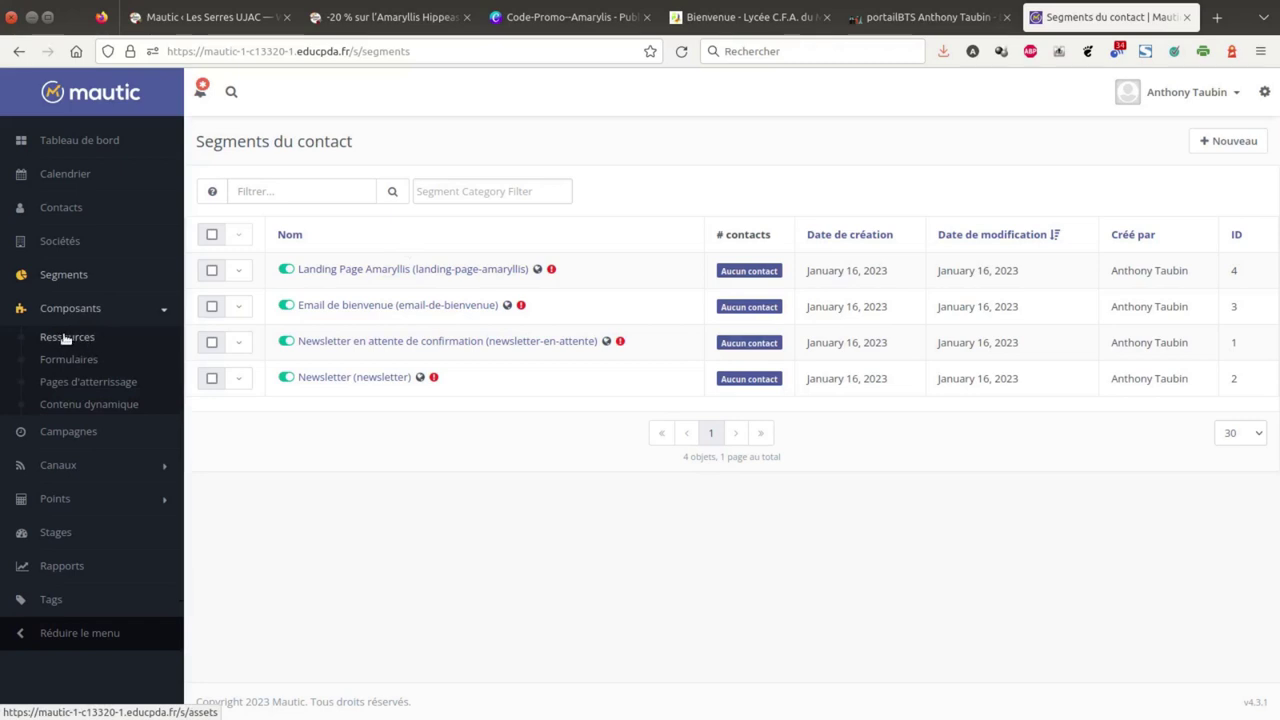
pyautogui.click(68, 338)
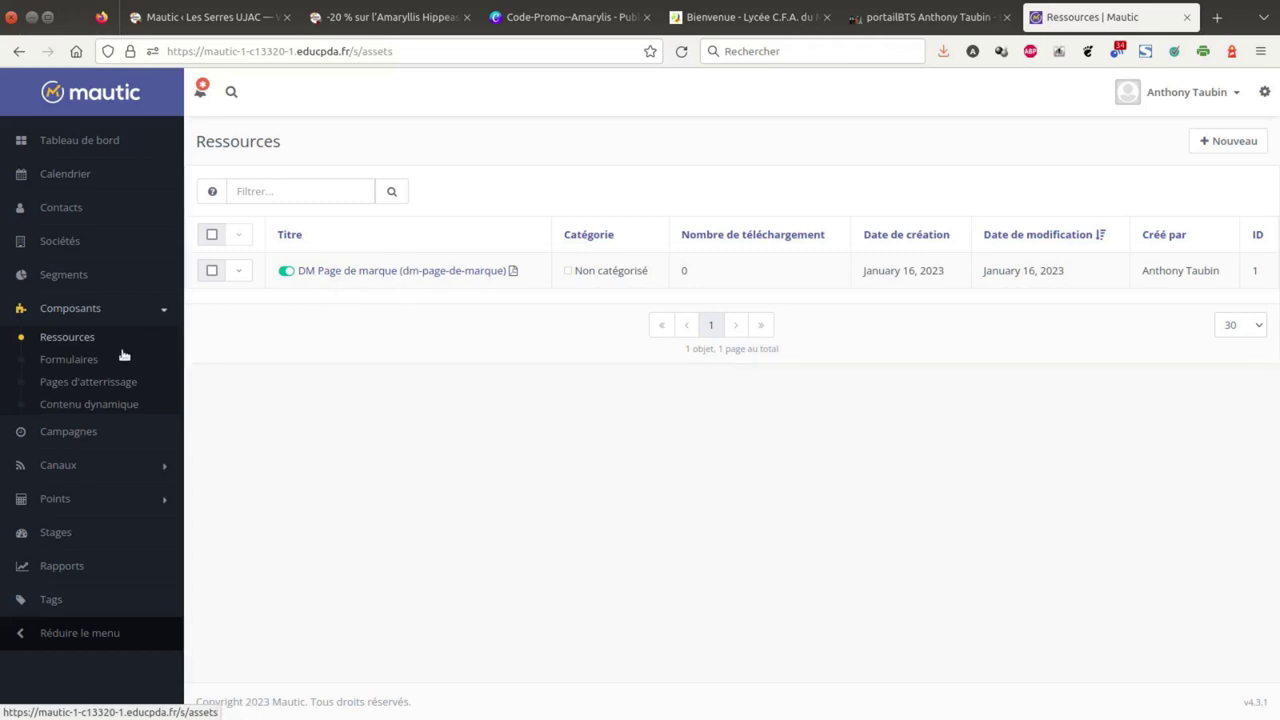
pyautogui.click(84, 385)
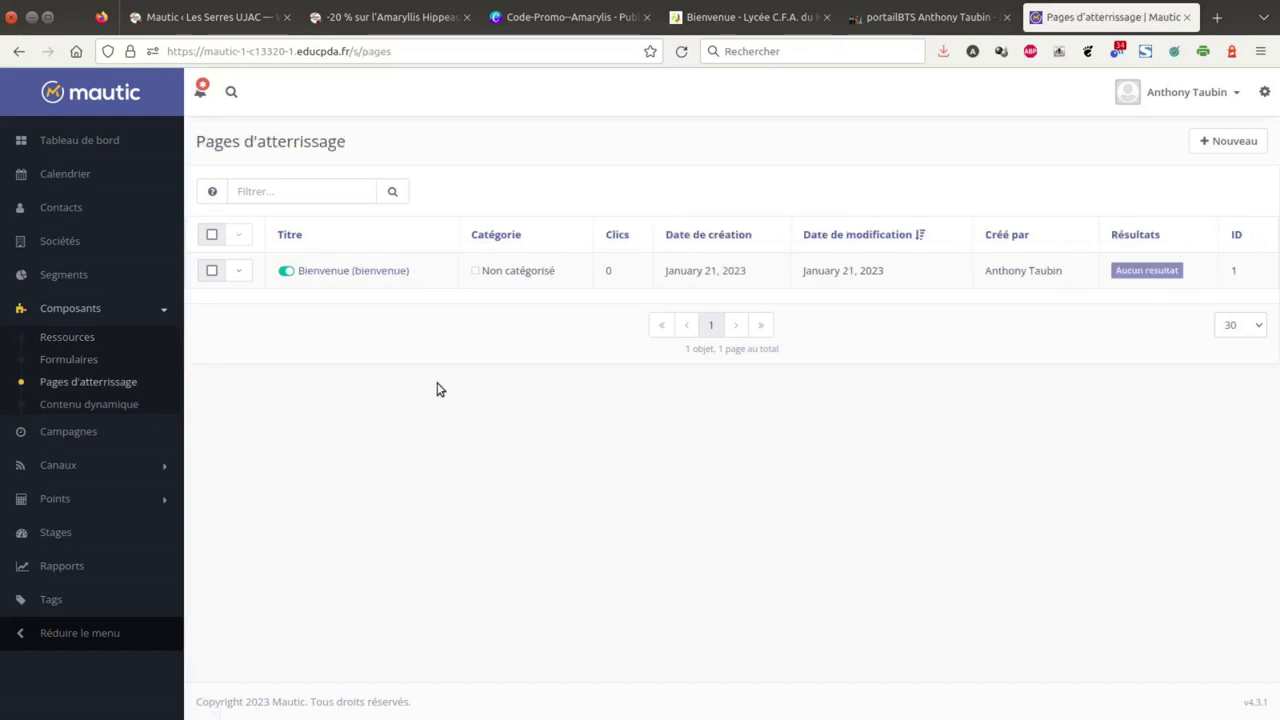
pyautogui.click(100, 404)
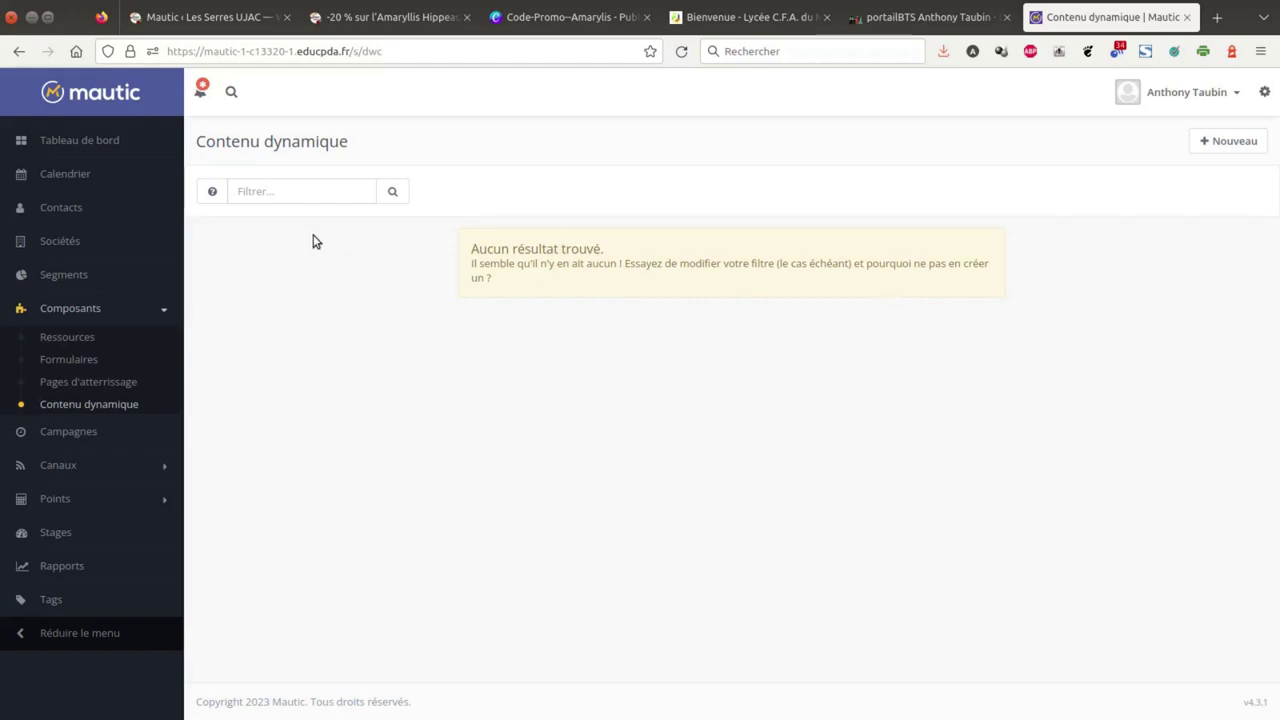
# - Check Campaigns, then open Canaux > Emails, which is still empty
pyautogui.click(80, 435)
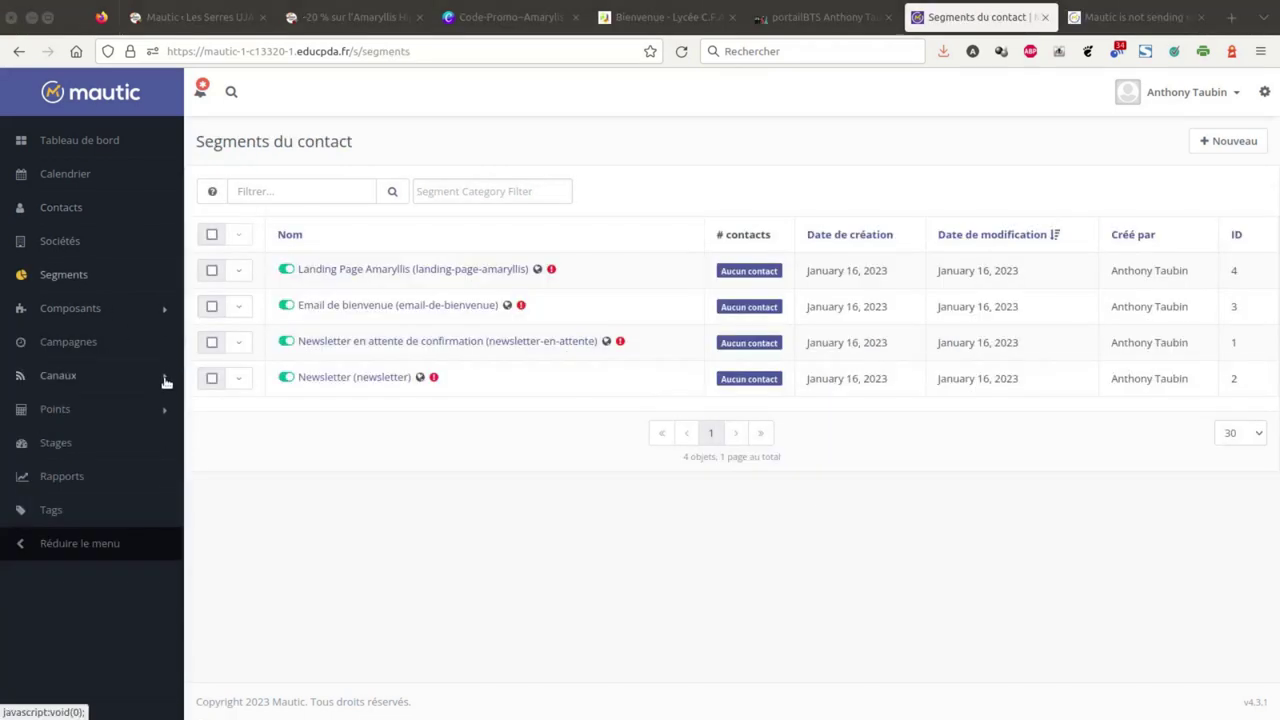
pyautogui.click(166, 381)
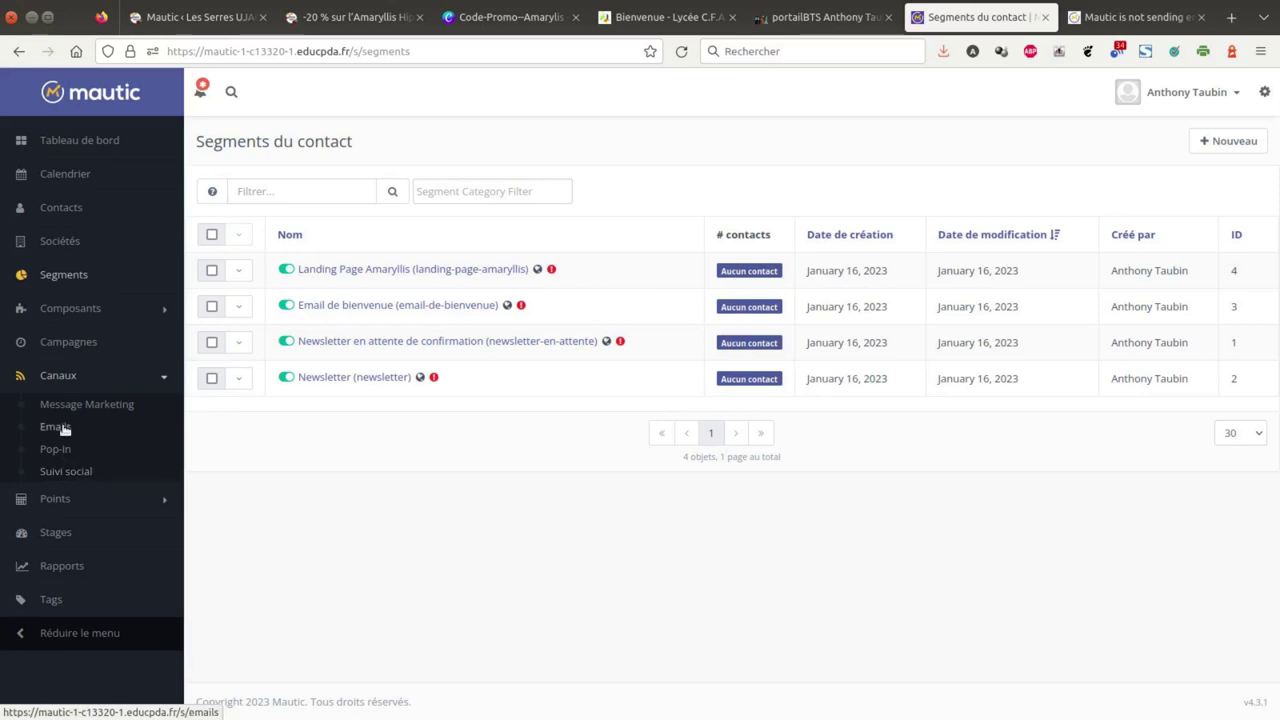
pyautogui.click(60, 428)
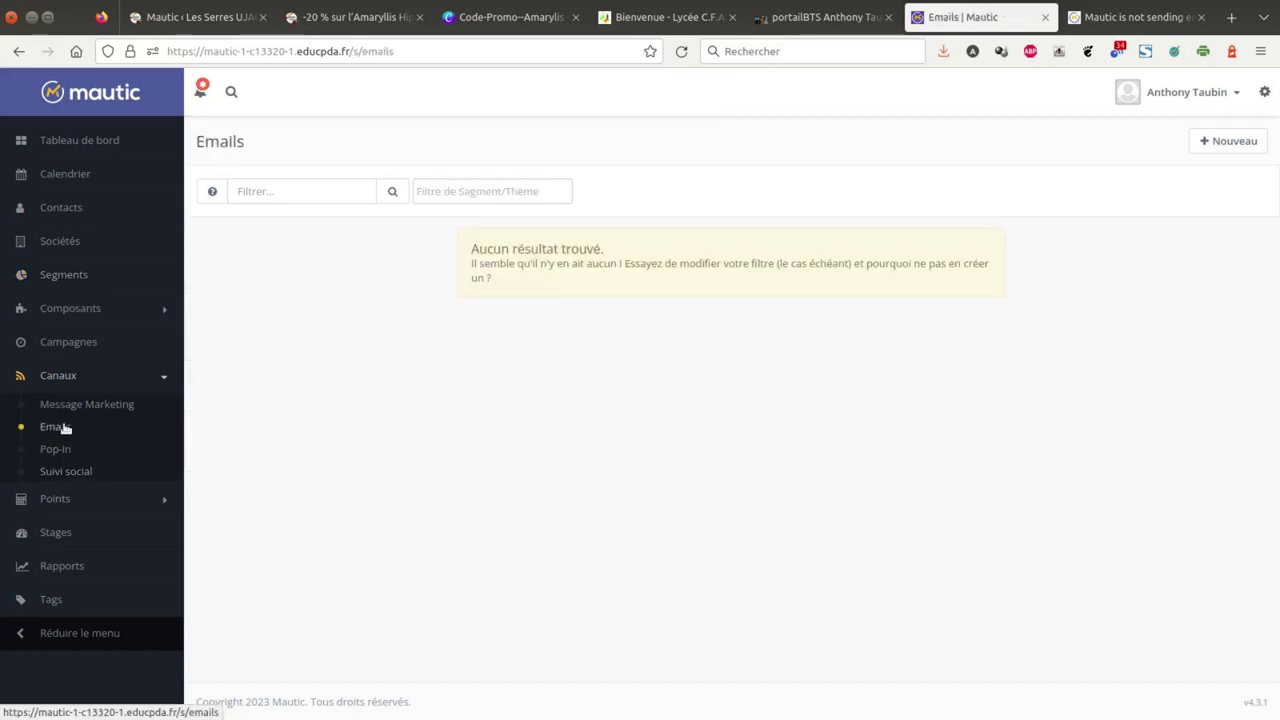